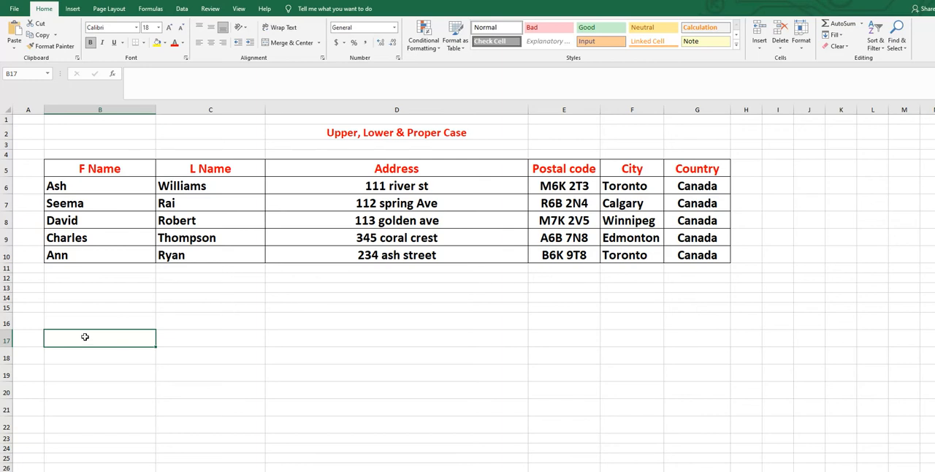
Enter =UPPER(B6) in B17 and fill it down to B22 to convert the first names to uppercase.
type("=")
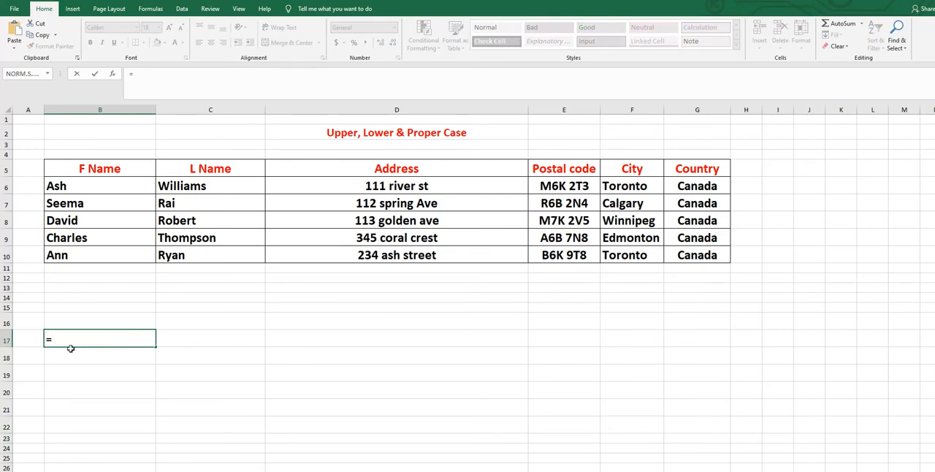
type("upp")
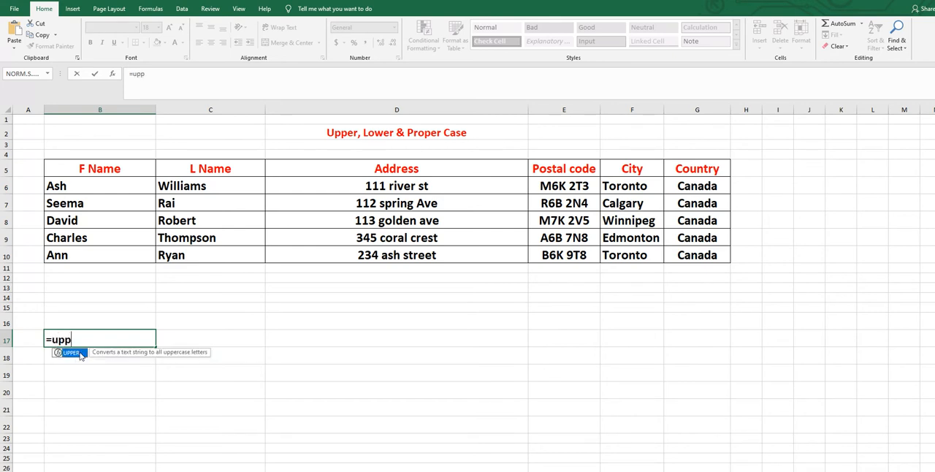
double_click(80, 356)
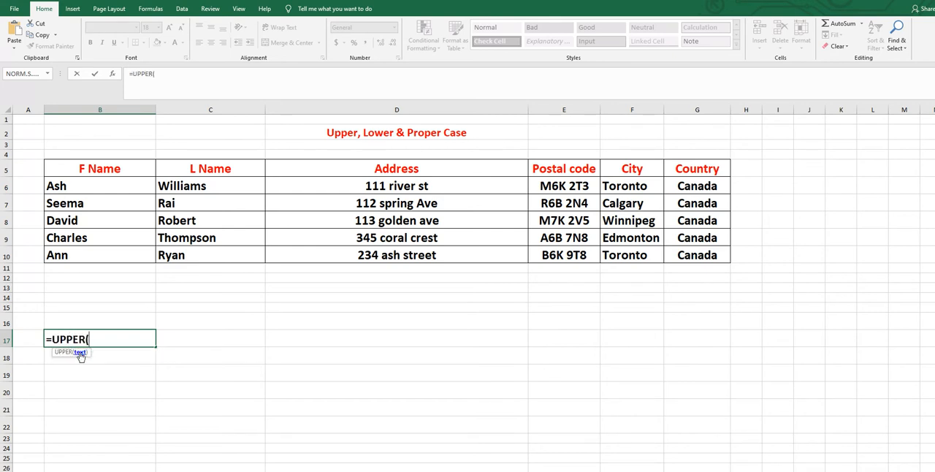
left_click(63, 187)
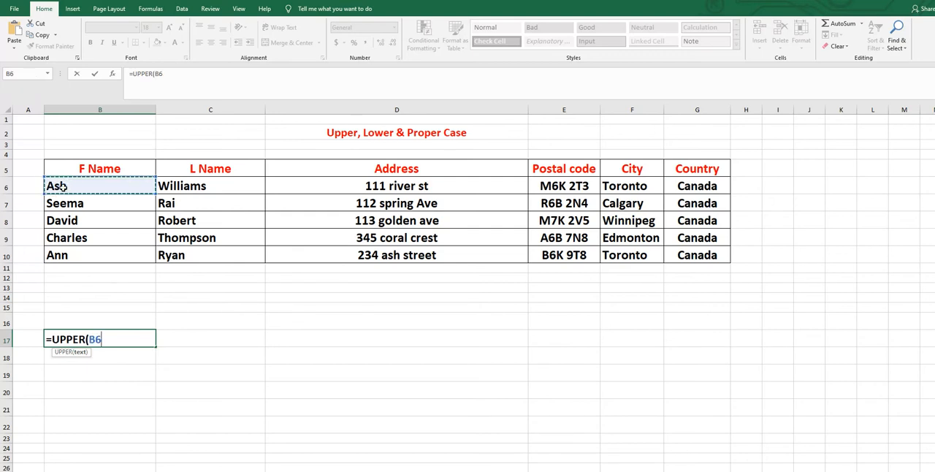
type(")")
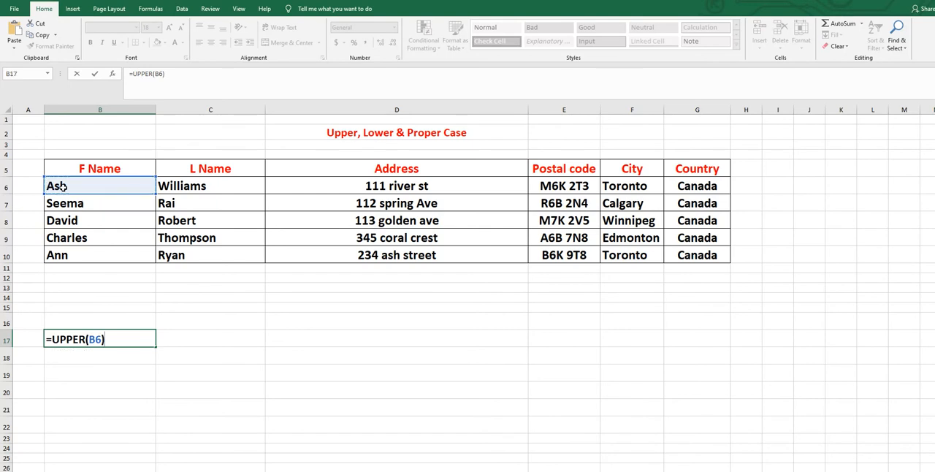
key("Return")
left_click(58, 339)
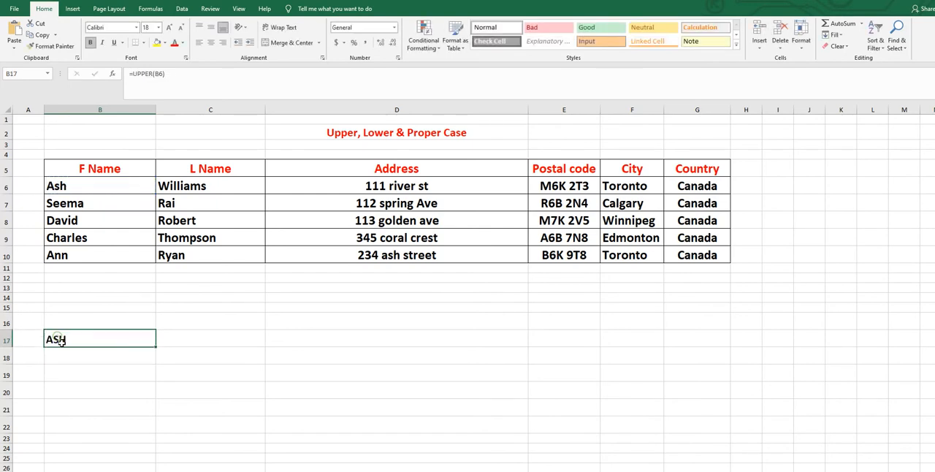
left_click_drag(156, 348, 151, 428)
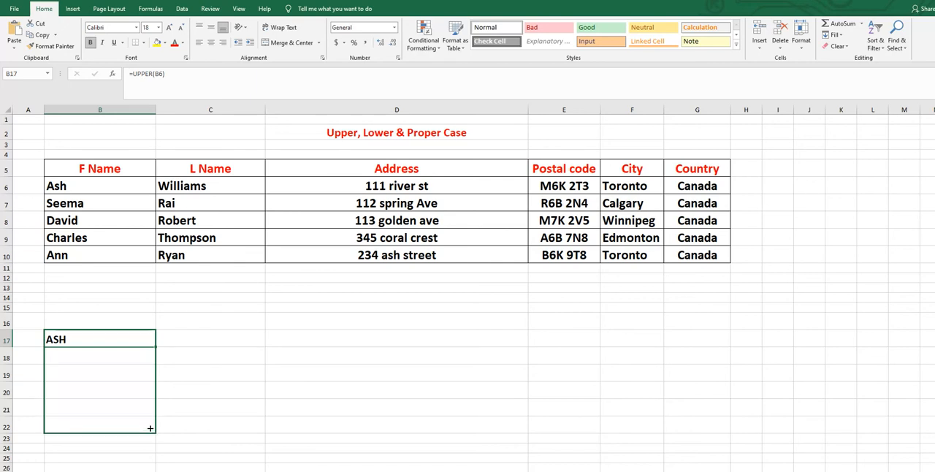
left_click_drag(151, 428, 150, 429)
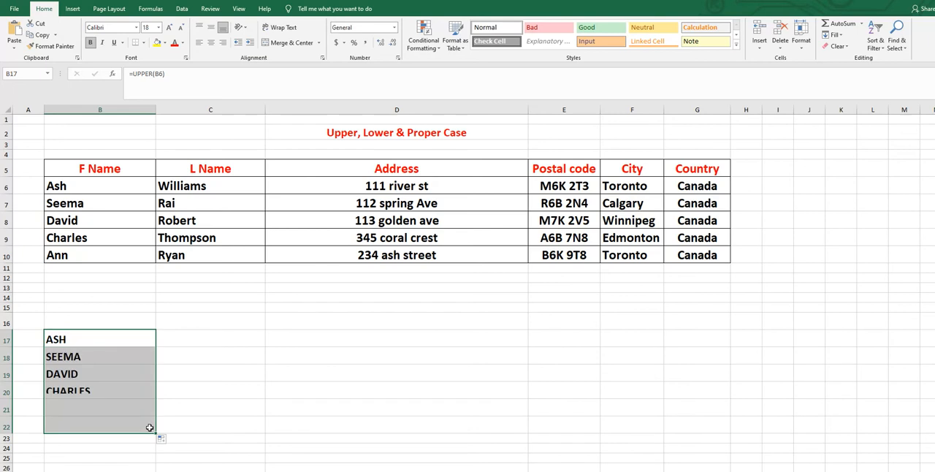
Enter =LOWER(B6) in C17 and fill it down to C21 to convert the first names to lowercase.
left_click(196, 346)
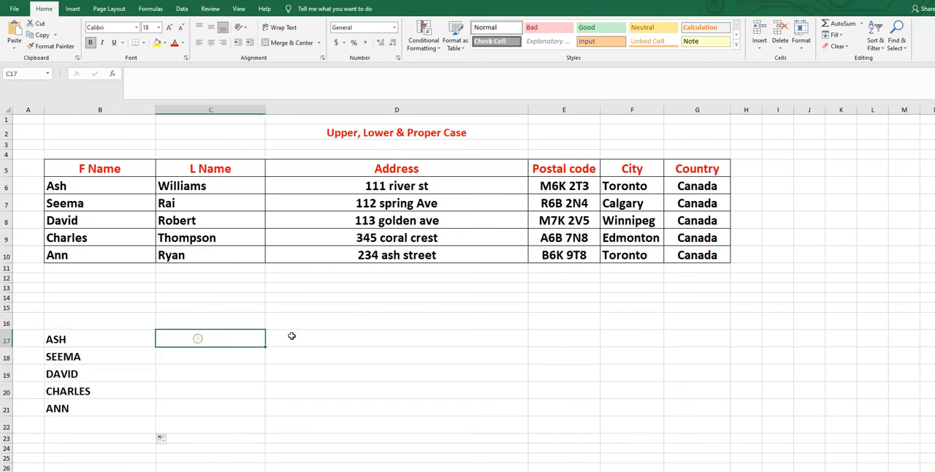
type("=")
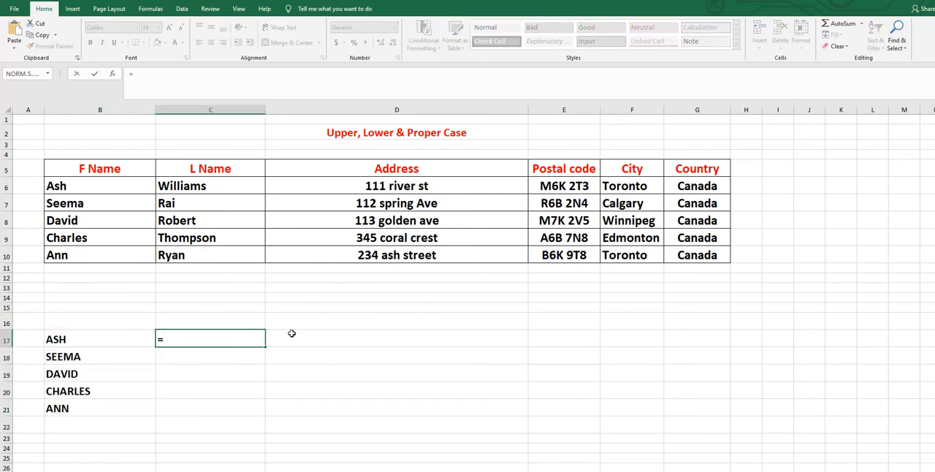
type("lower")
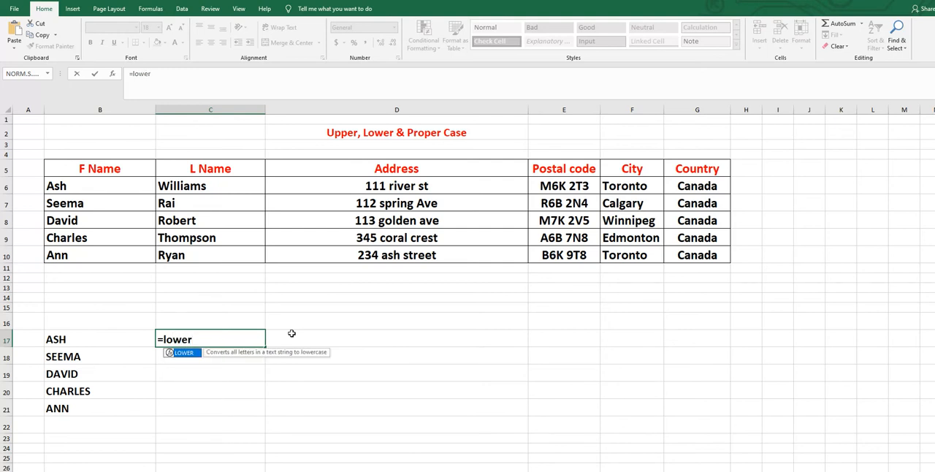
double_click(183, 355)
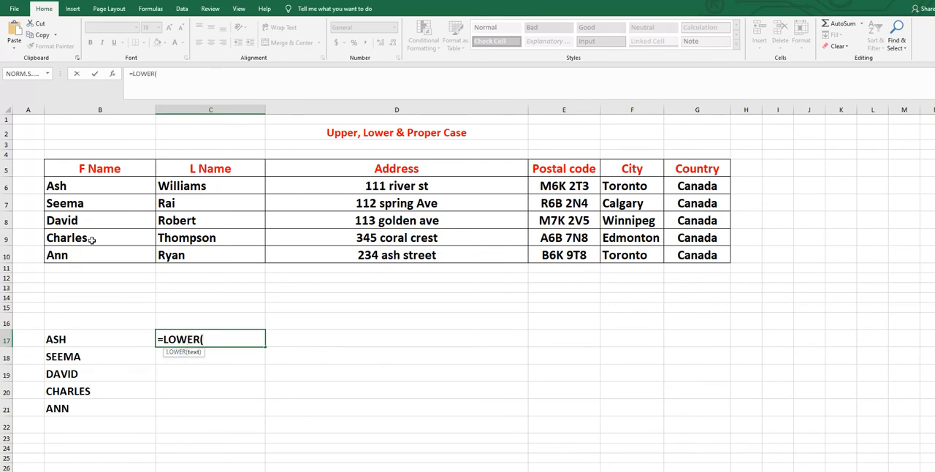
left_click(74, 185)
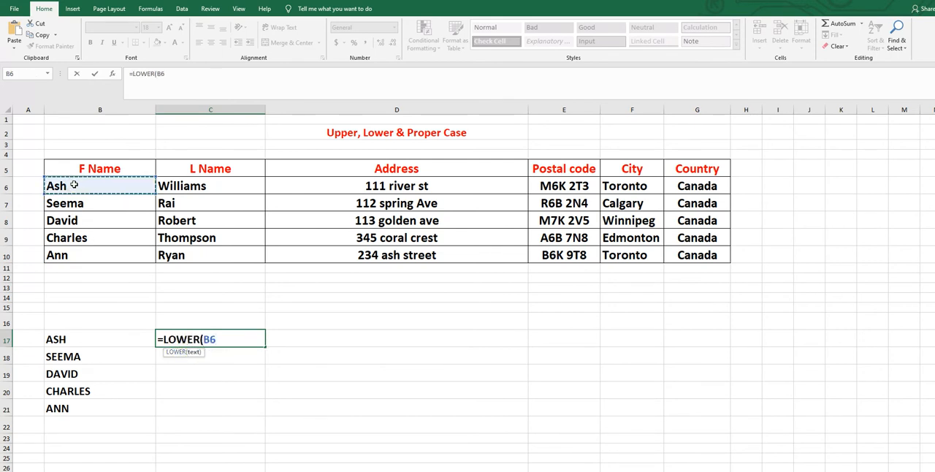
type(")")
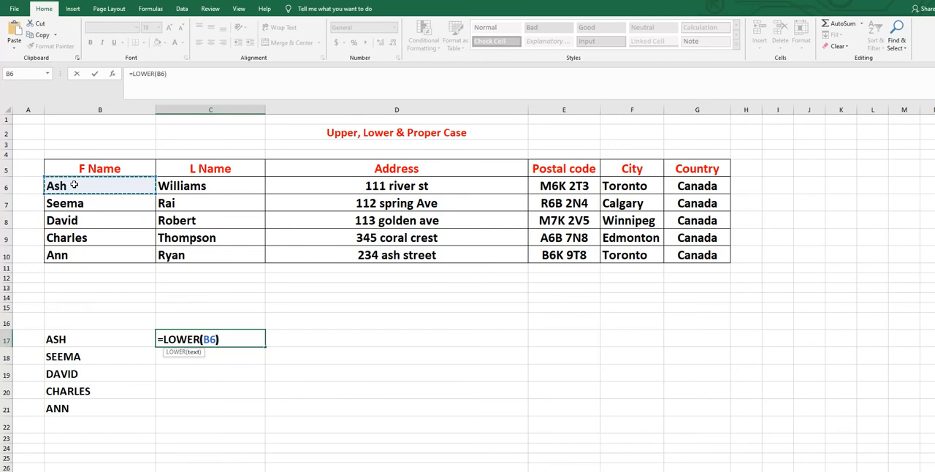
key("Return")
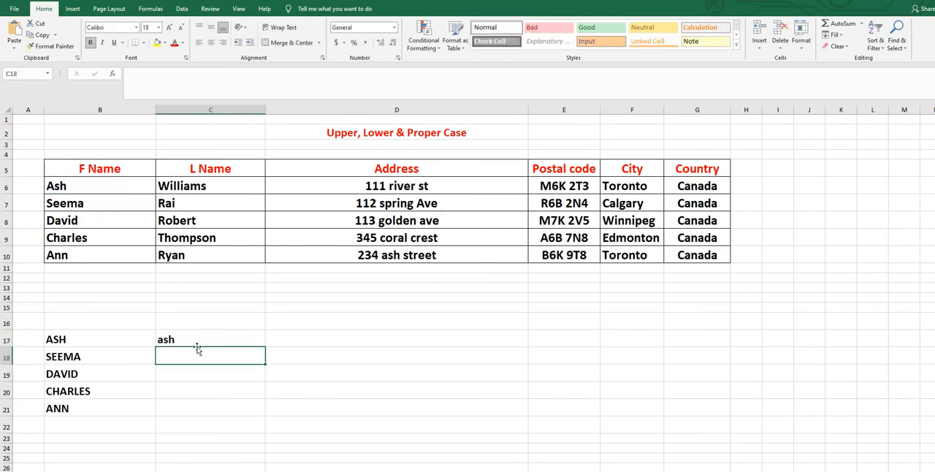
left_click(194, 337)
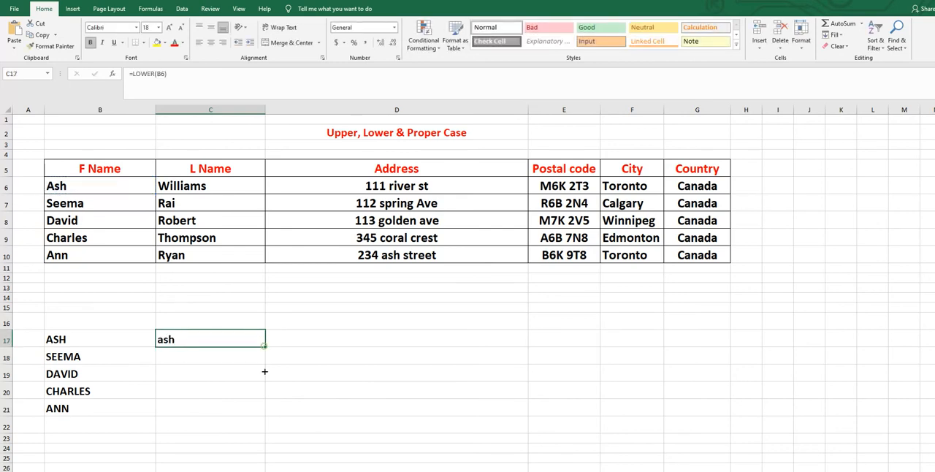
left_click_drag(264, 372, 261, 414)
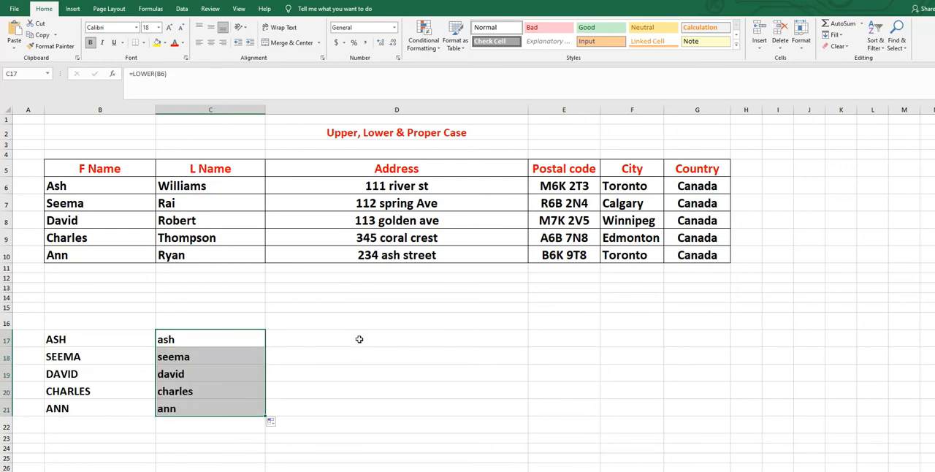
Enter =PROPER(D6) in D17 and fill it down to D21 to convert the addresses to proper case.
left_click(360, 339)
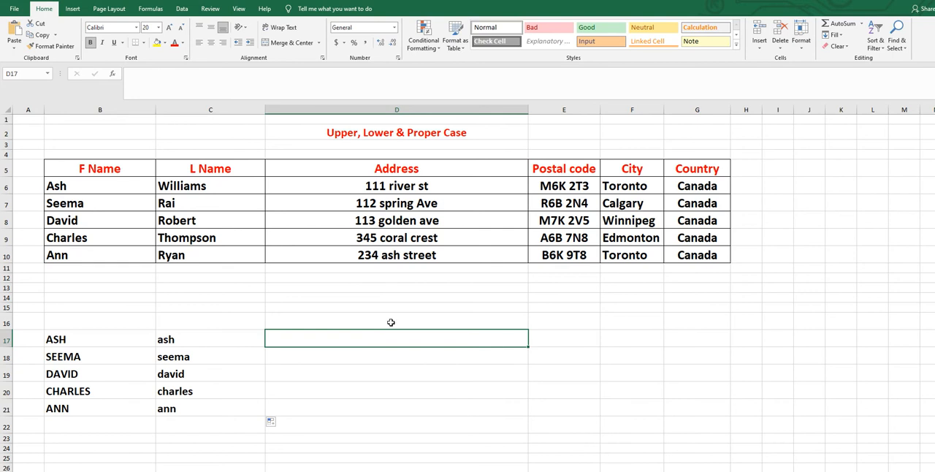
type("=")
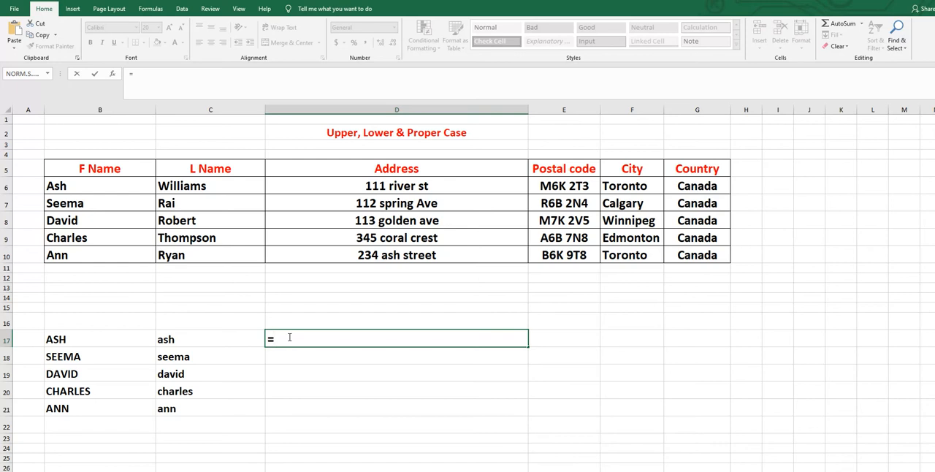
type("pro")
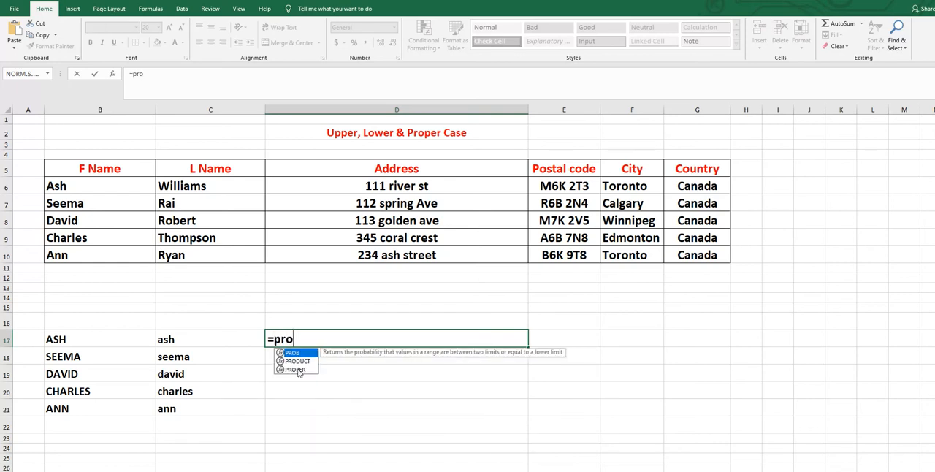
double_click(296, 370)
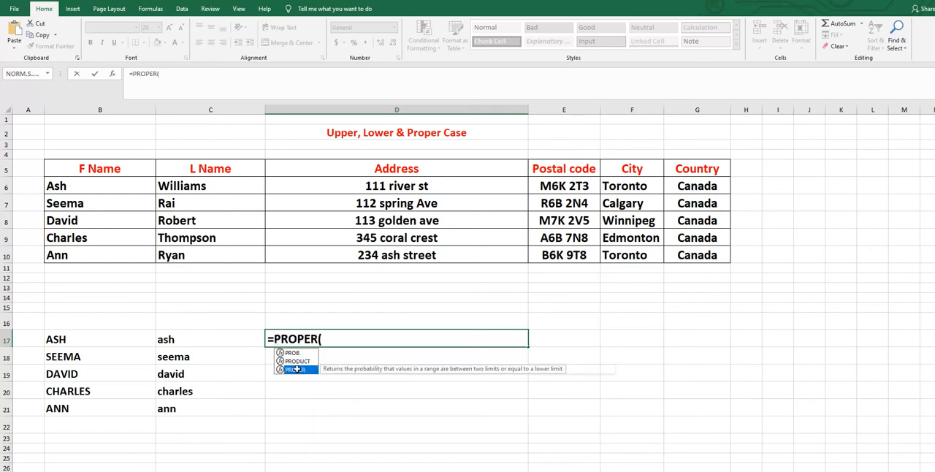
left_click(402, 186)
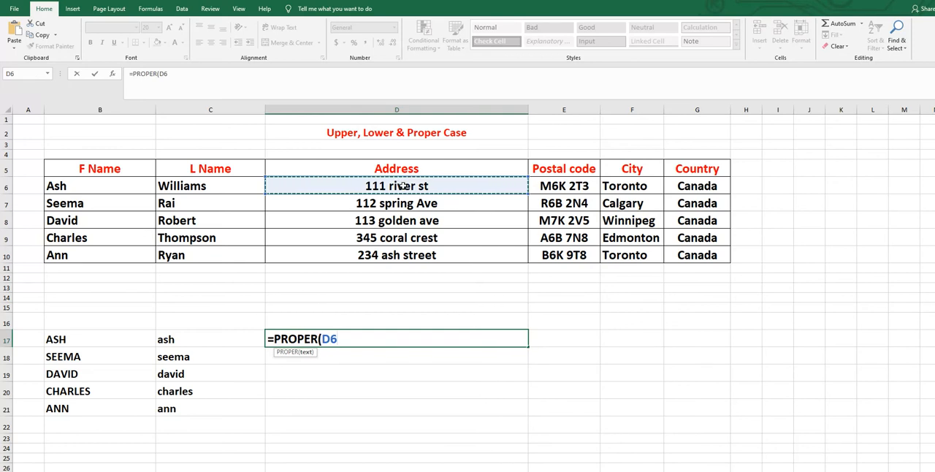
type(")")
key("Return")
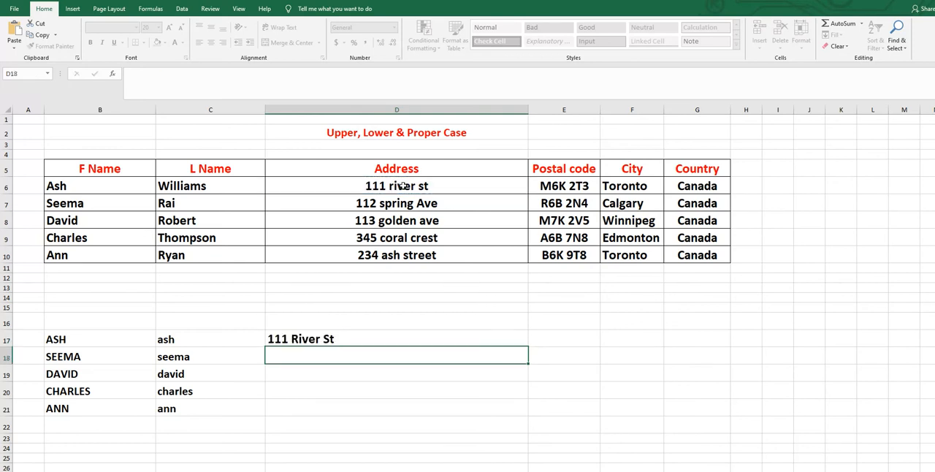
left_click(325, 339)
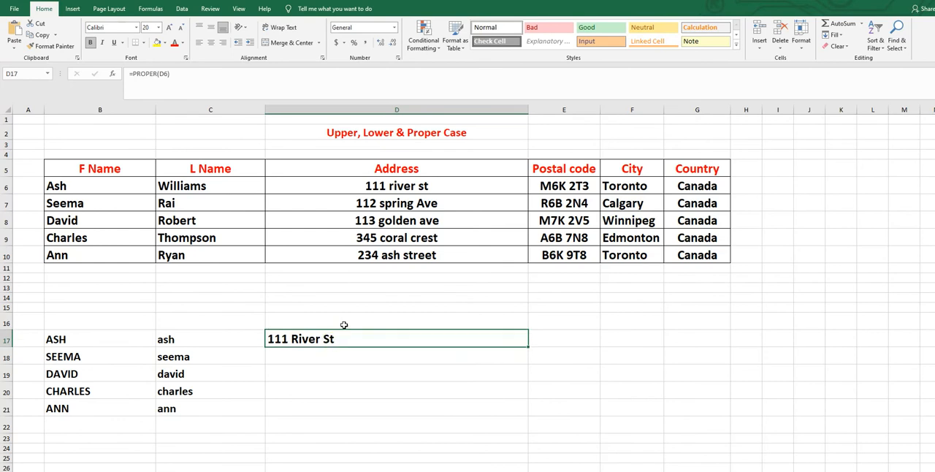
left_click_drag(521, 395, 530, 417)
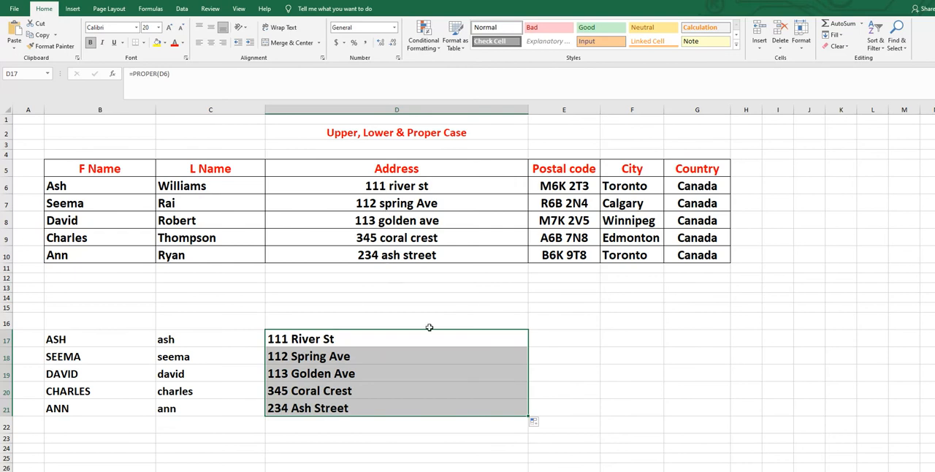
Clear the contents of rows 14 through 22 below the table.
left_click(7, 298)
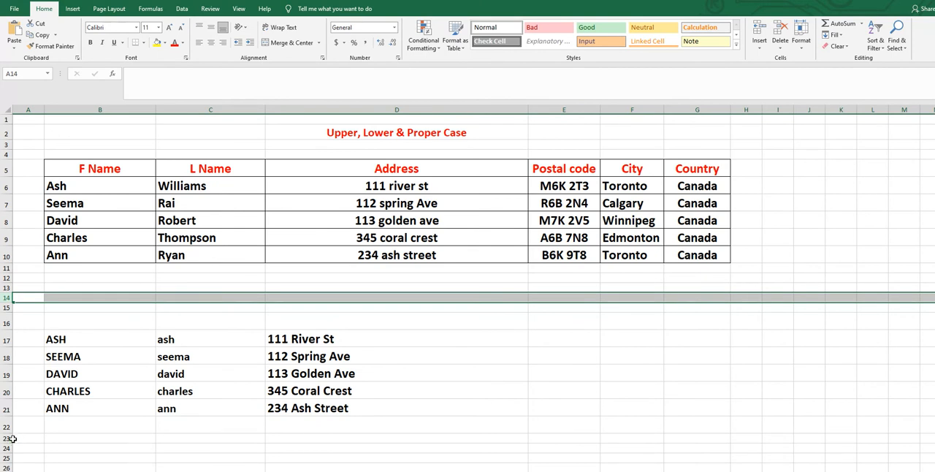
left_click(6, 427, "shift")
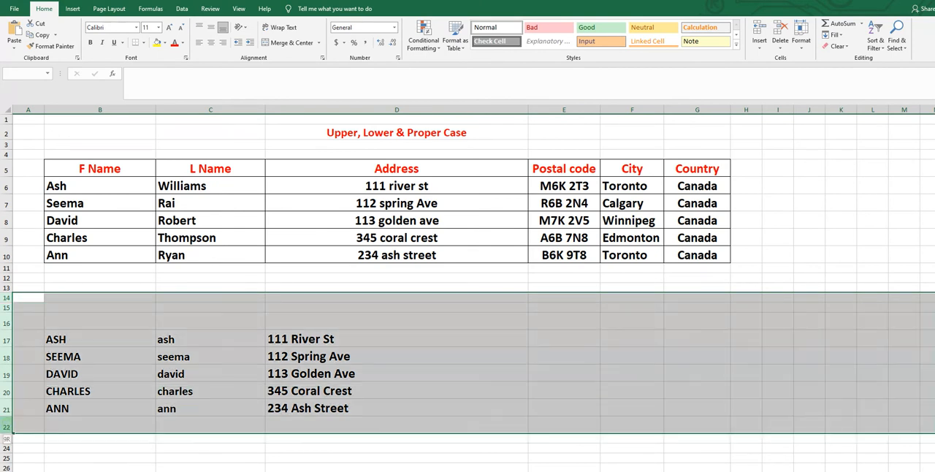
key("Delete")
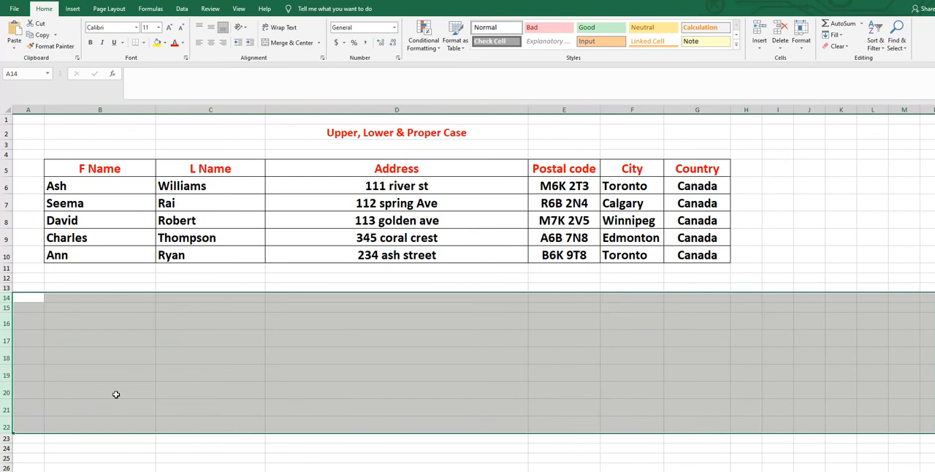
left_click(568, 332)
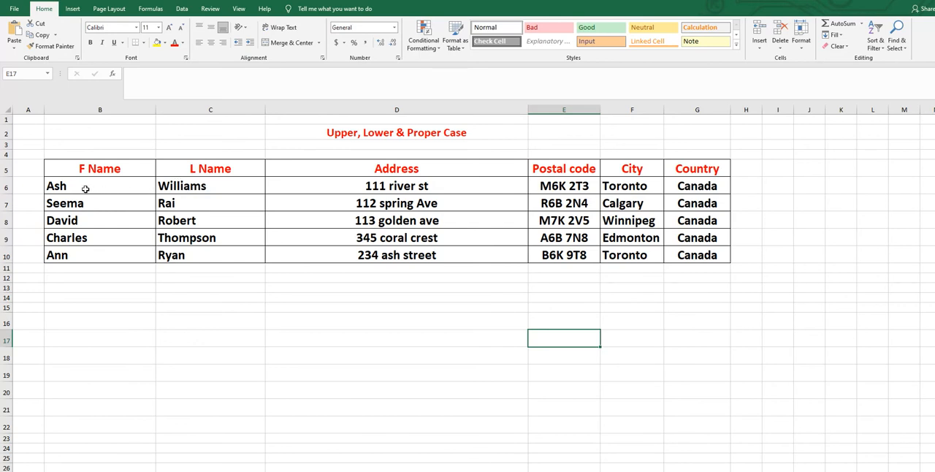
Enter =UPPER(CONCATENATE(B6," ",C6)) in B18 and fill it down to B22 to join first and last names in uppercase.
left_click(60, 353)
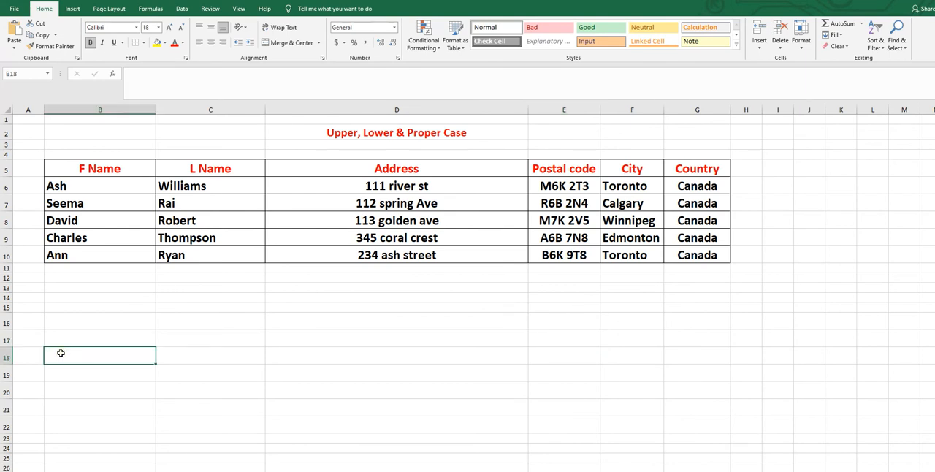
type("=")
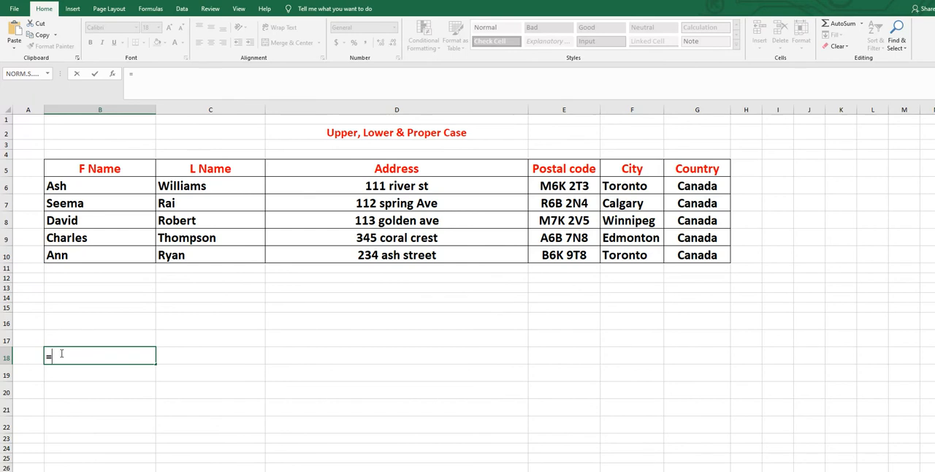
type("up")
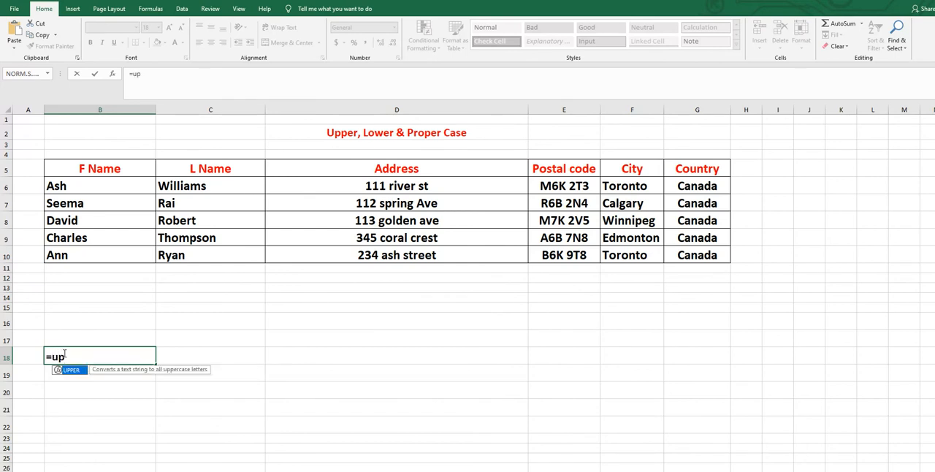
double_click(73, 369)
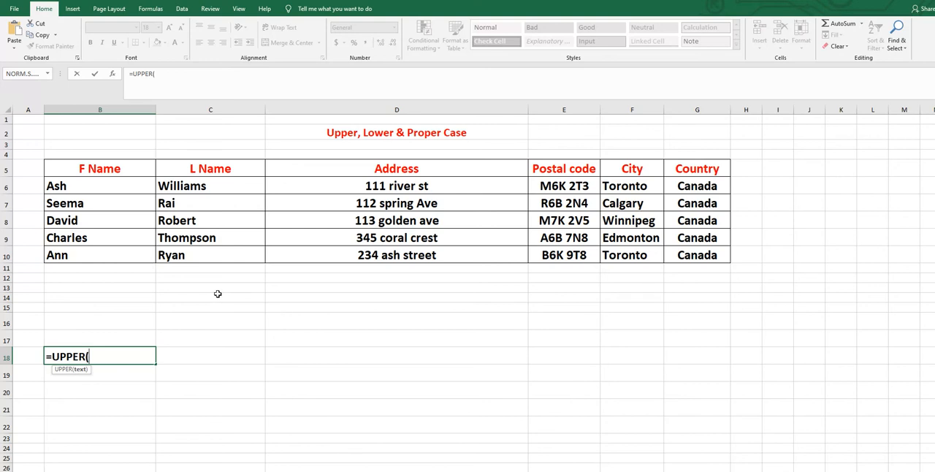
type("con")
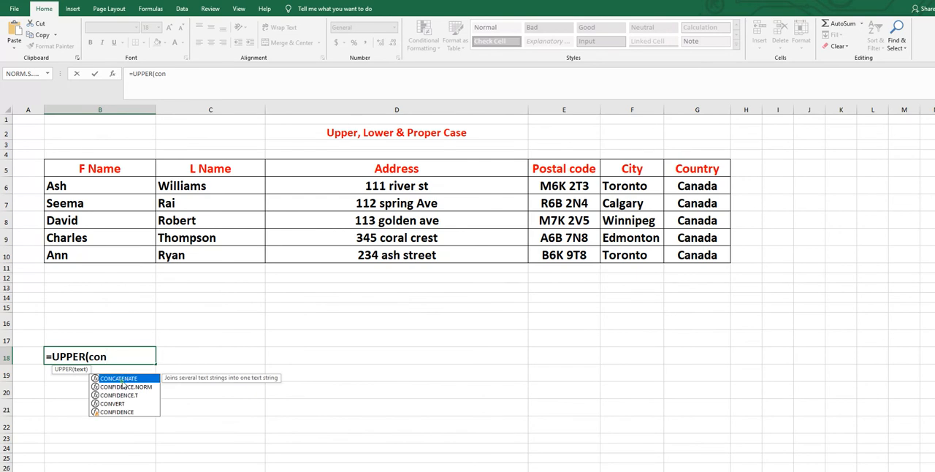
double_click(121, 379)
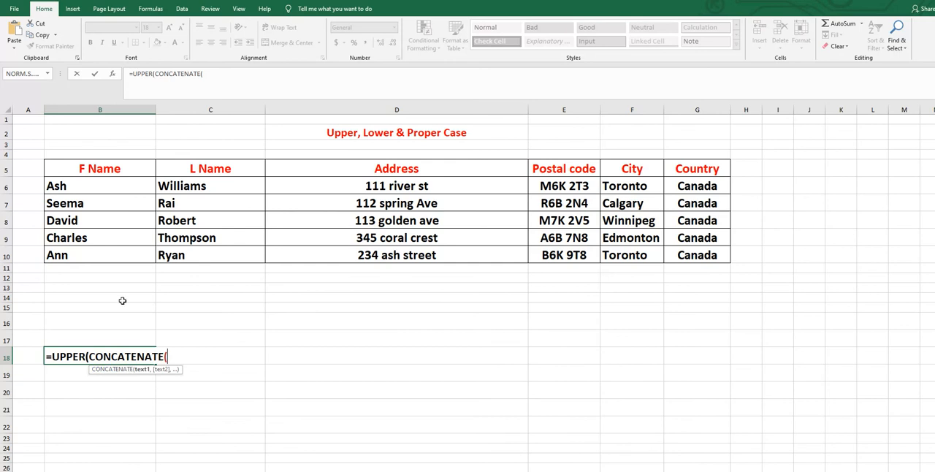
left_click(69, 184)
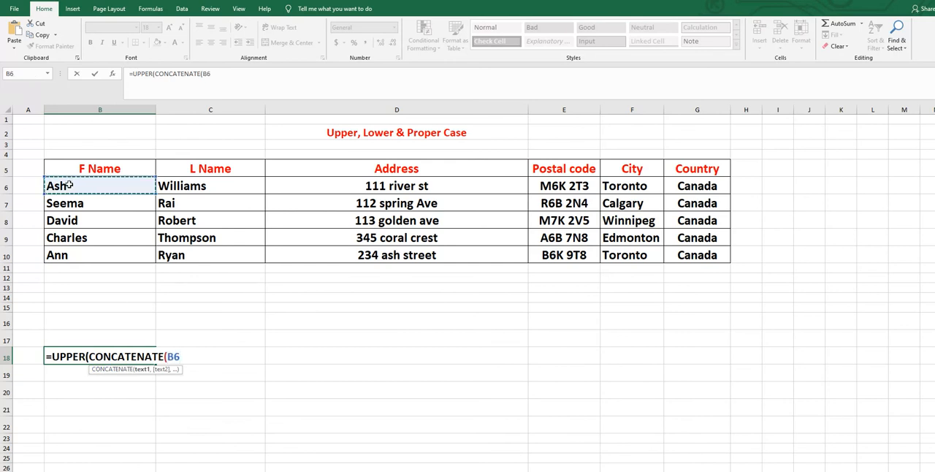
type(",")
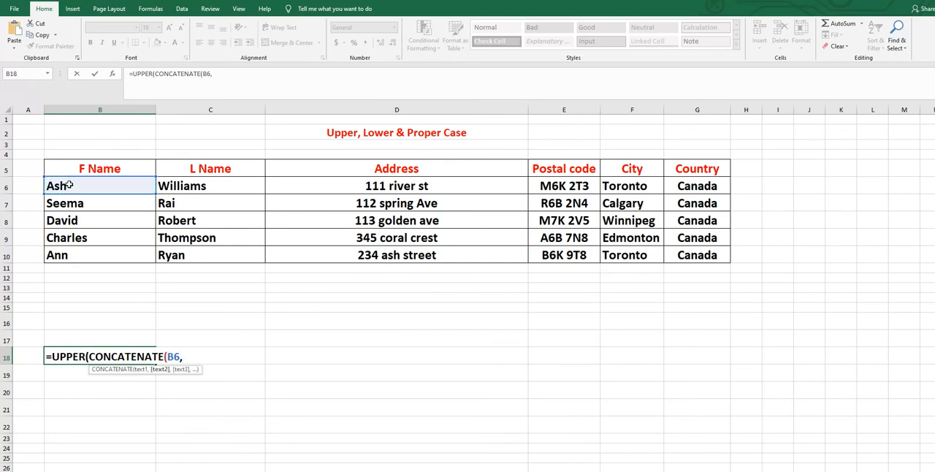
type("\" \",")
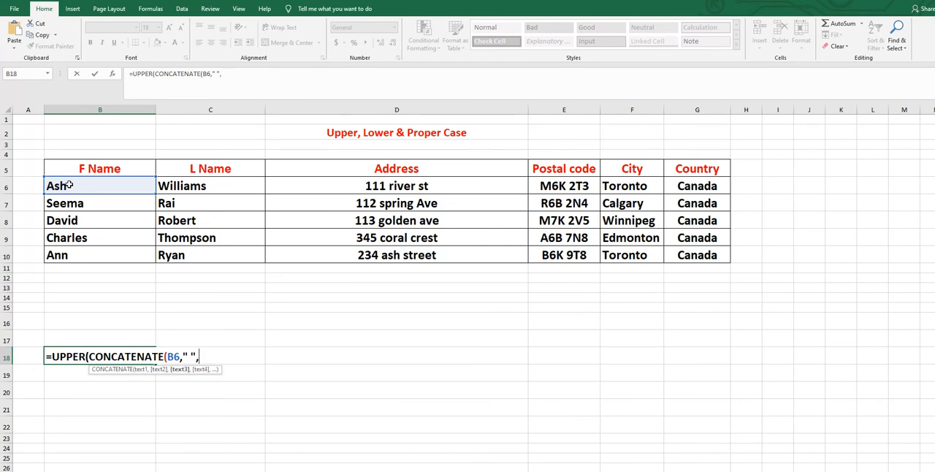
left_click(177, 187)
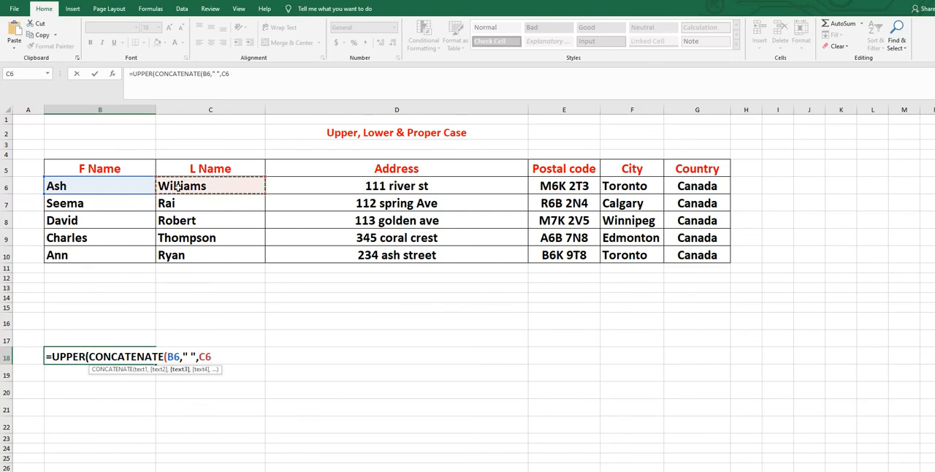
type(")")
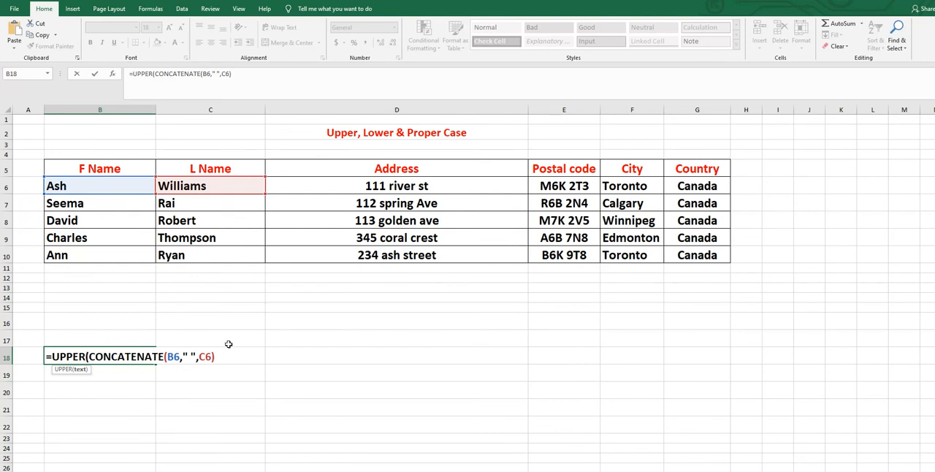
type(")")
key("Return")
left_click(79, 358)
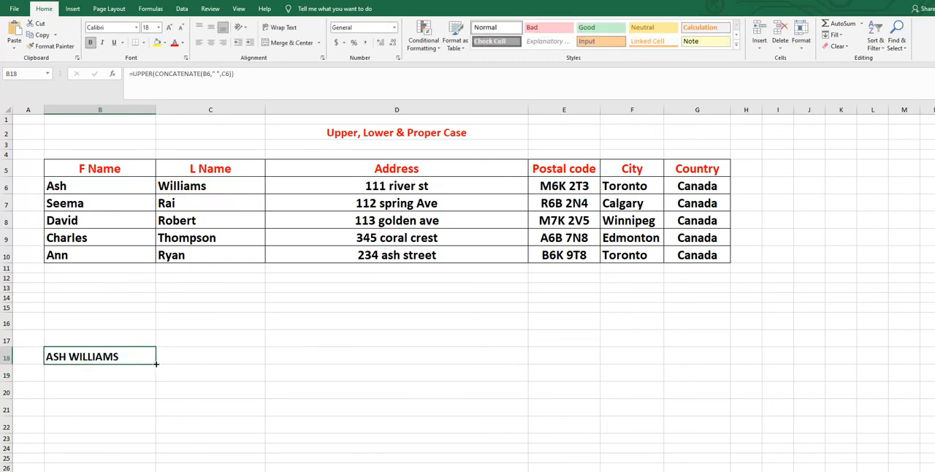
left_click_drag(155, 363, 150, 433)
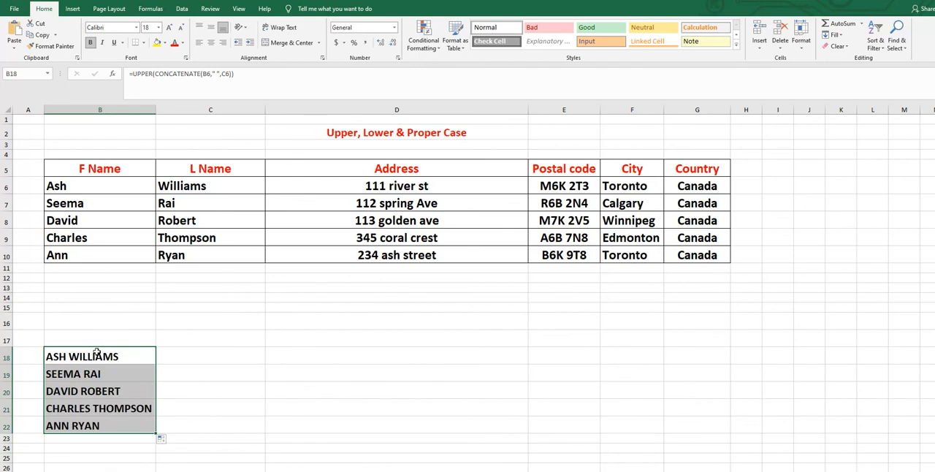
Enter =LOWER(CONCATENATE(B6," ",C6)) in C18 and fill it down to C22 to join first and last names in lowercase.
left_click(179, 356)
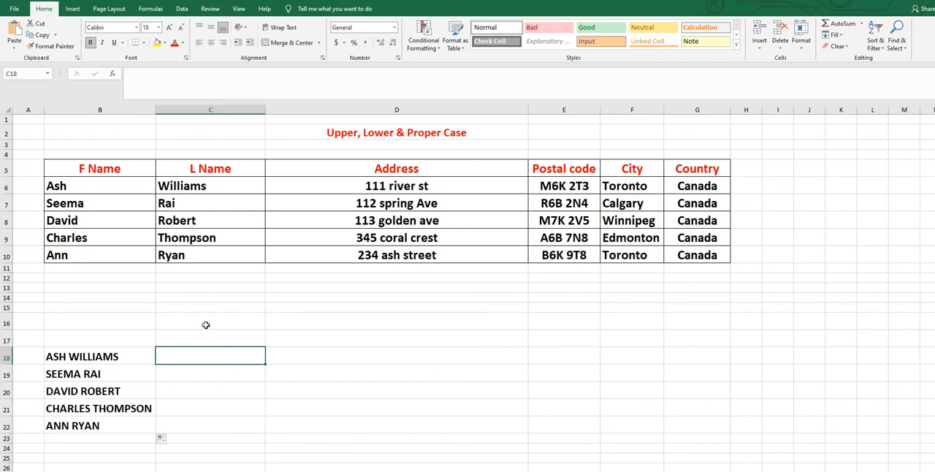
type("=lower")
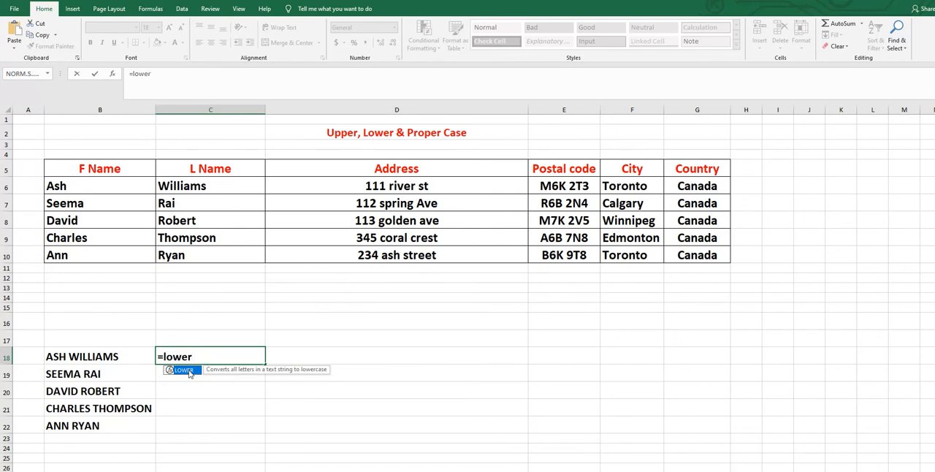
type("(")
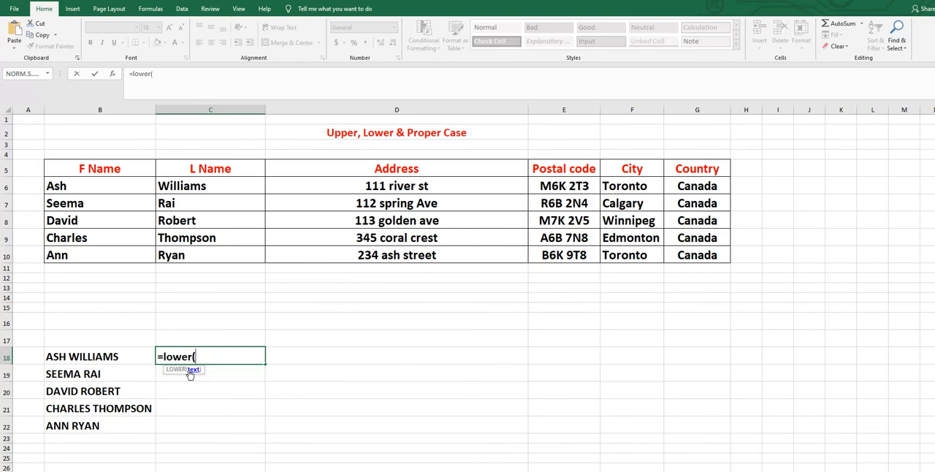
type("con")
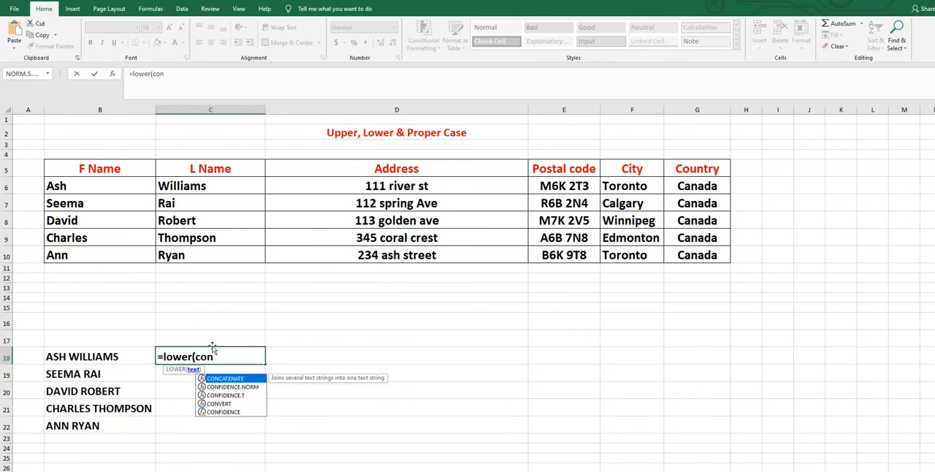
key("Tab")
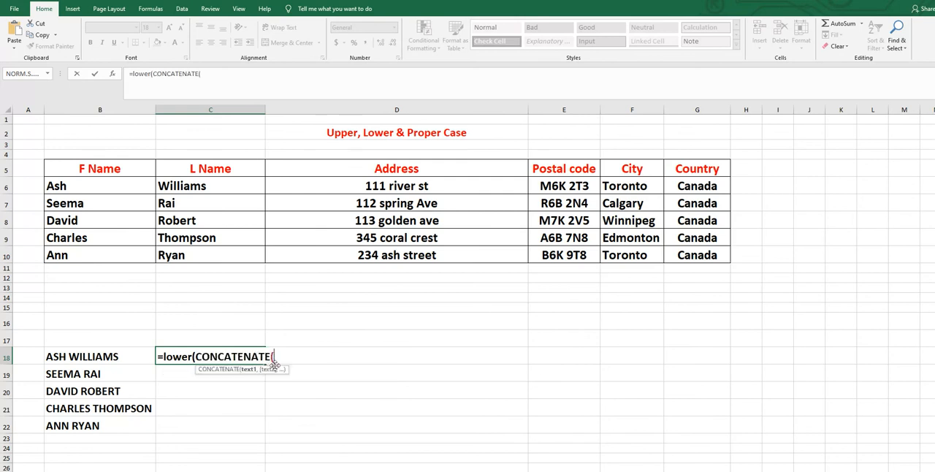
left_click(86, 188)
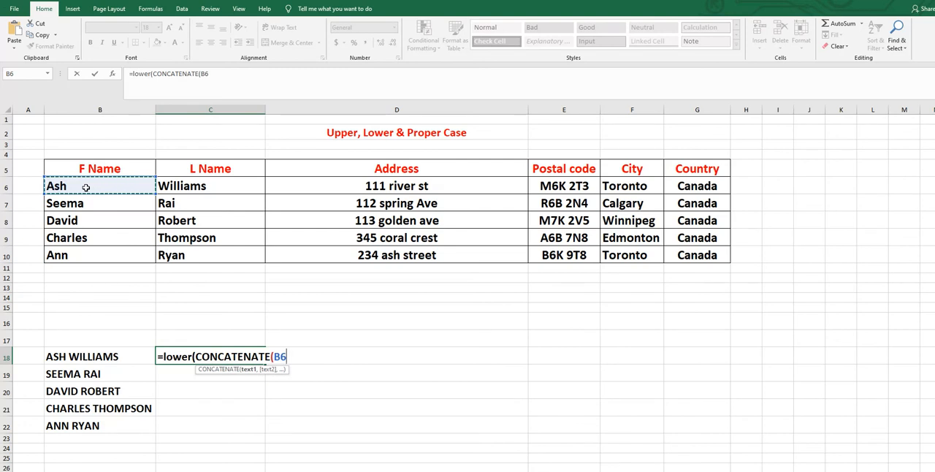
type(",")
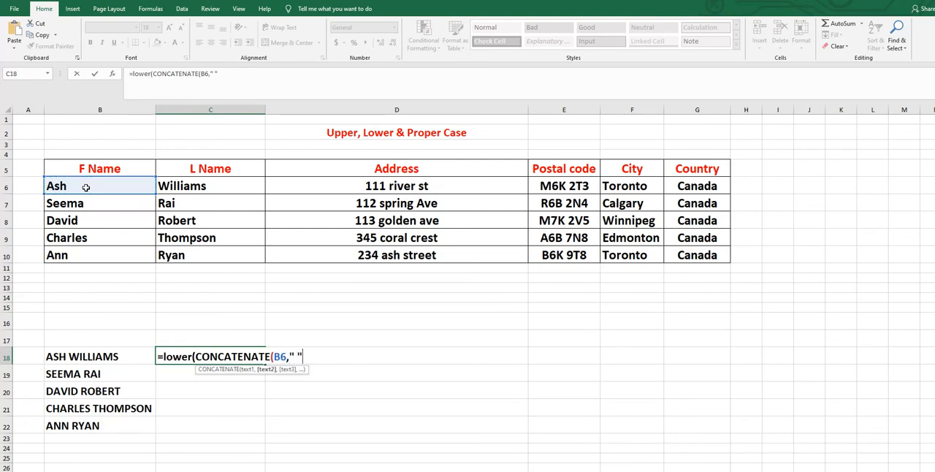
type("\" \",")
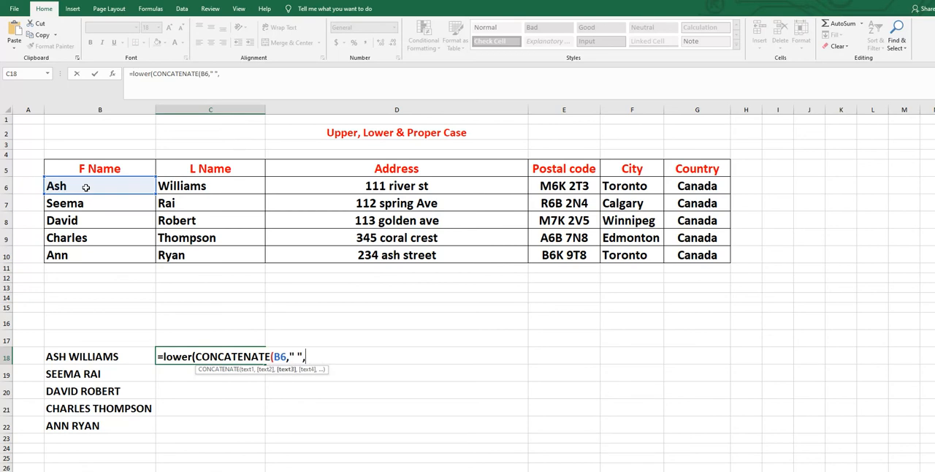
left_click(182, 187)
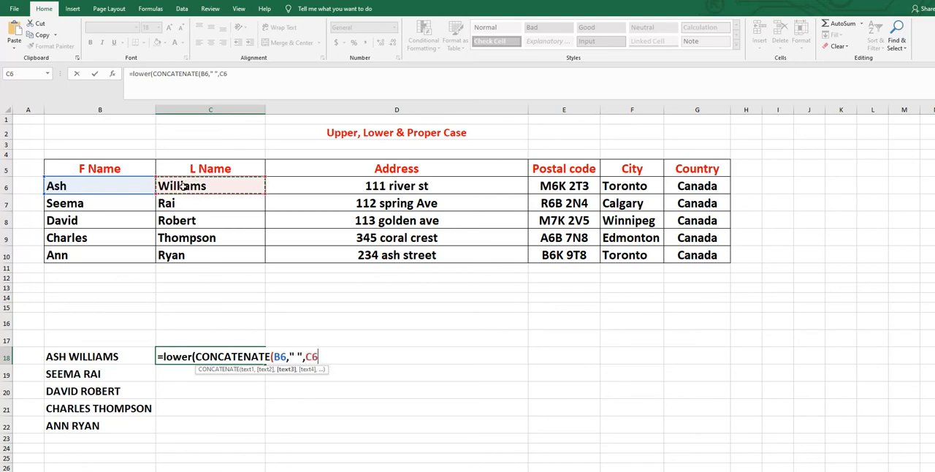
type("))")
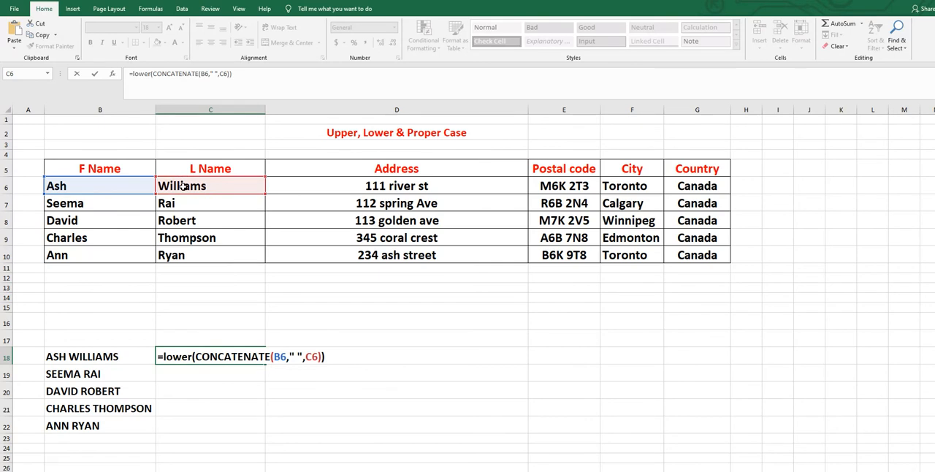
key("Return")
left_click(251, 358)
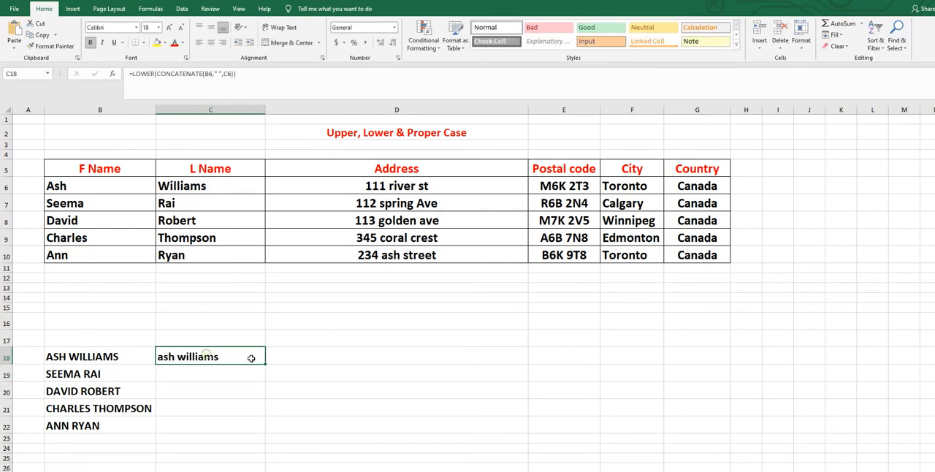
left_click_drag(265, 369, 266, 433)
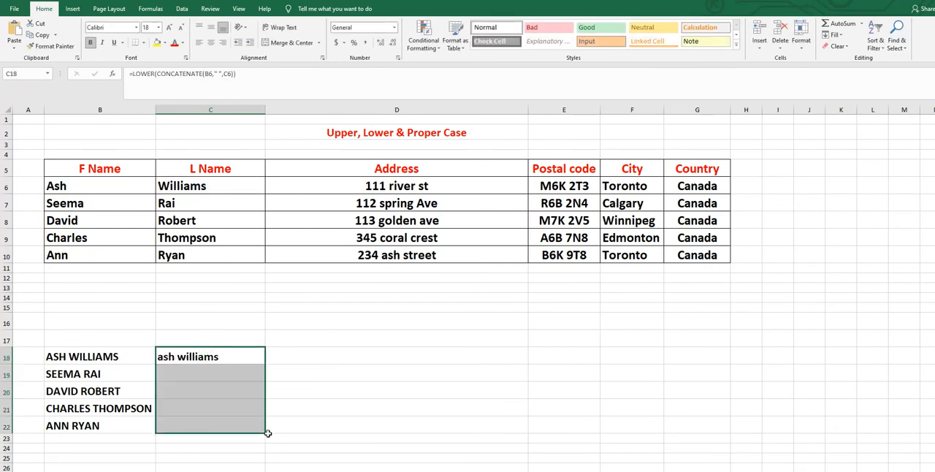
Enter =PROPER(CONCATENATE(D6,", ",F6)) in D18 to join the first row's address and city in proper case.
left_click(394, 354)
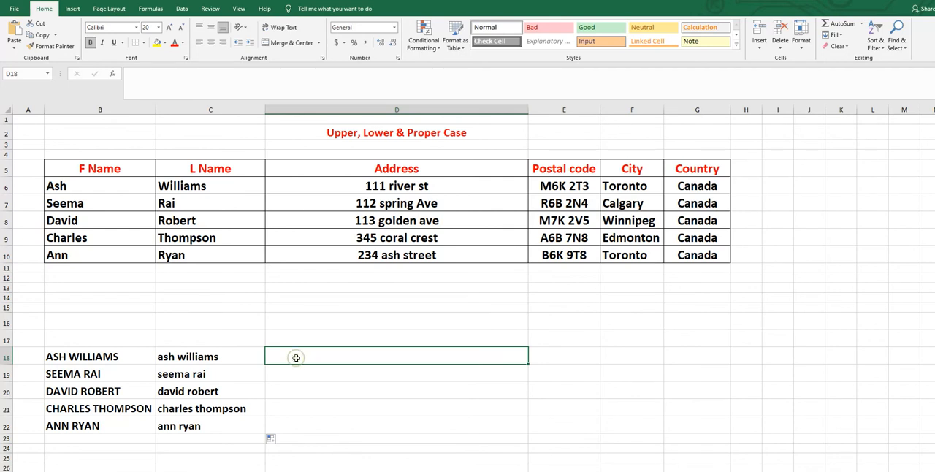
type("=p")
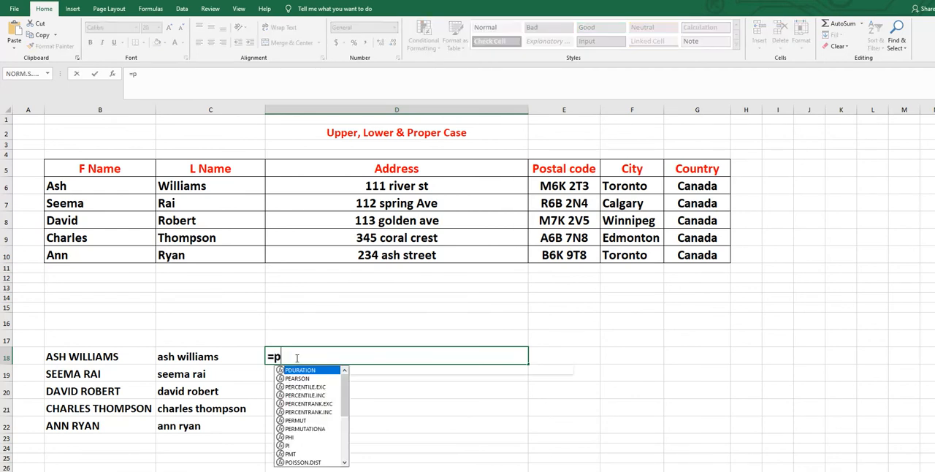
type("ro")
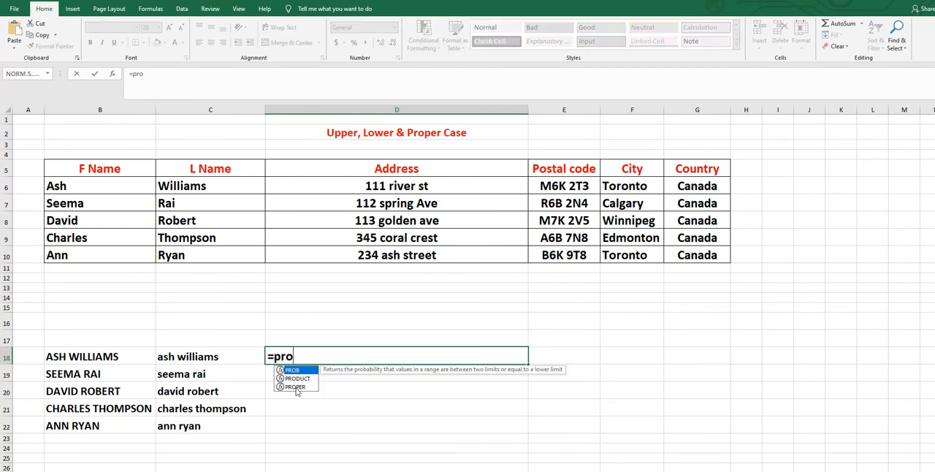
double_click(296, 387)
type("con")
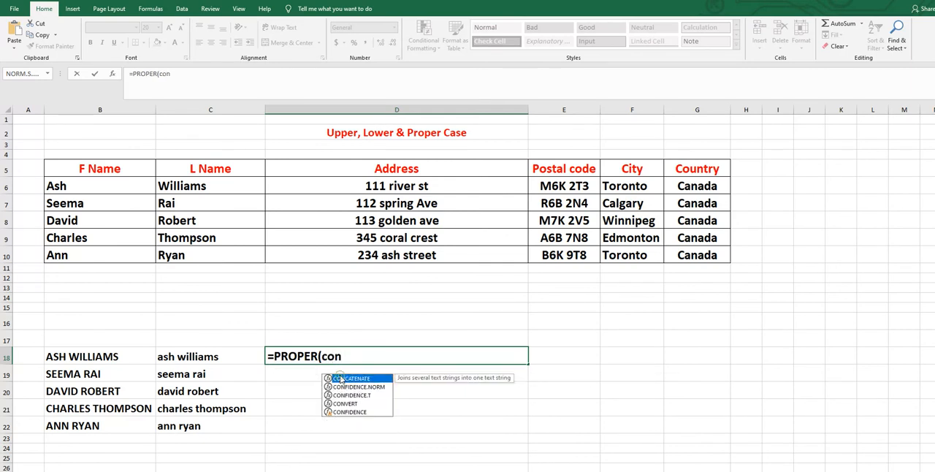
double_click(340, 378)
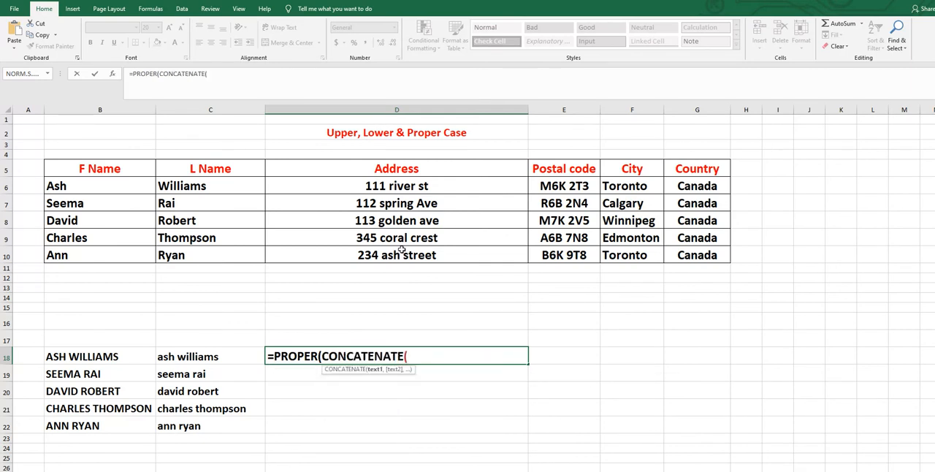
left_click(392, 186)
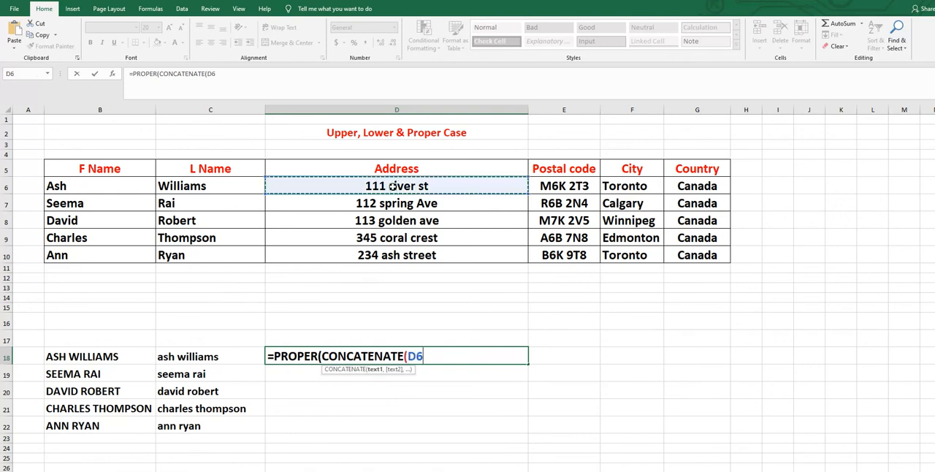
type(",")
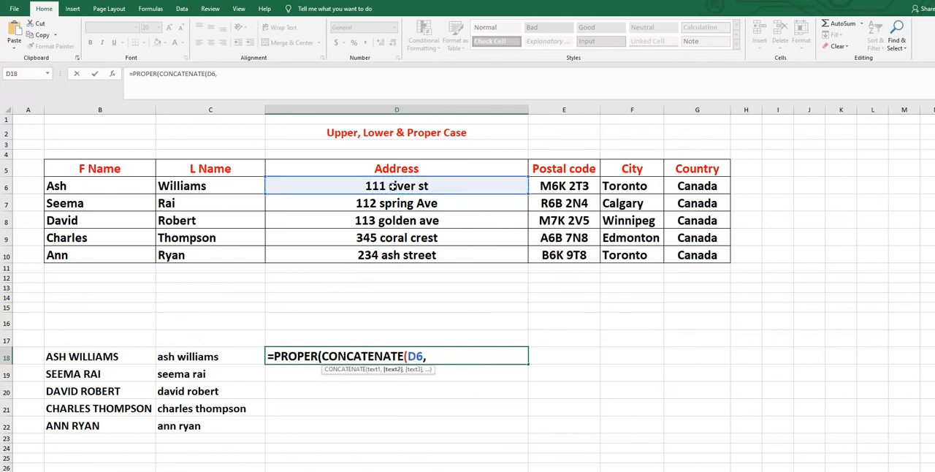
type("\",")
type(",")
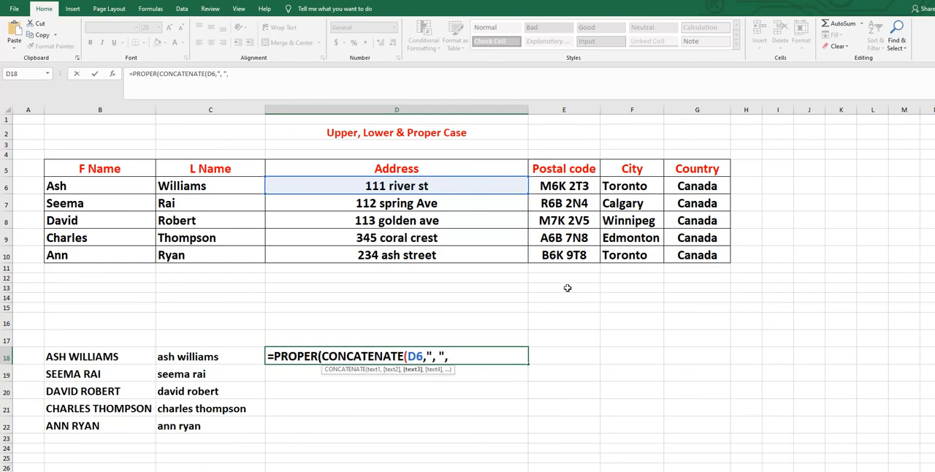
left_click(613, 185)
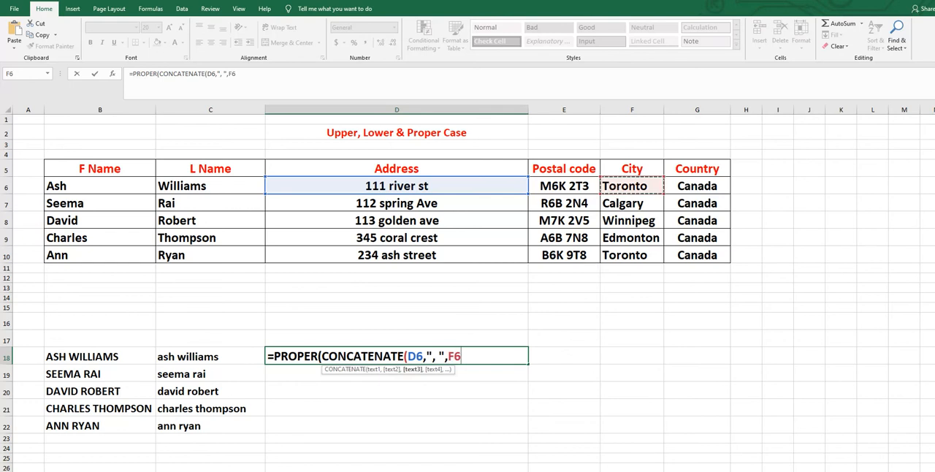
type("))")
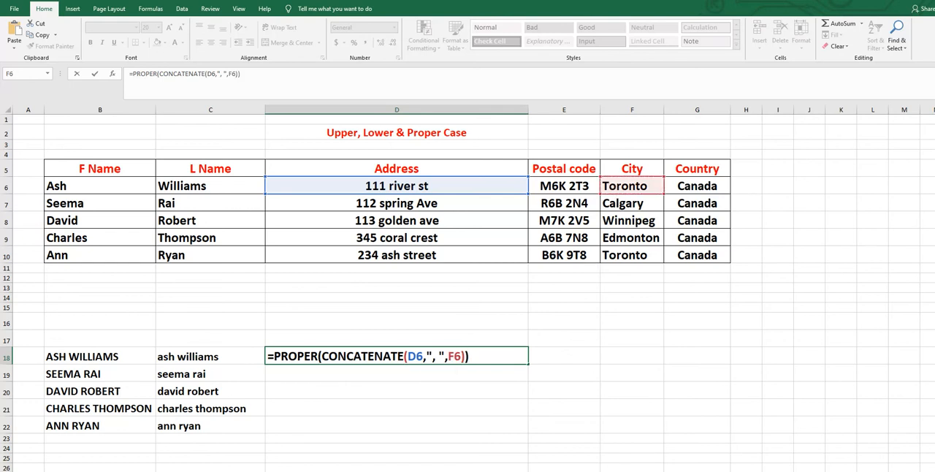
key("Return")
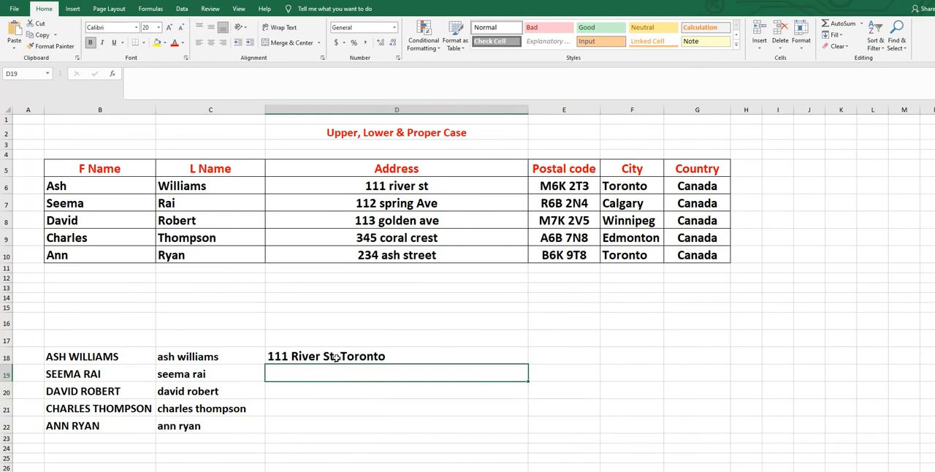
Fill the address and city formula from D18 down to D22.
left_click(336, 357)
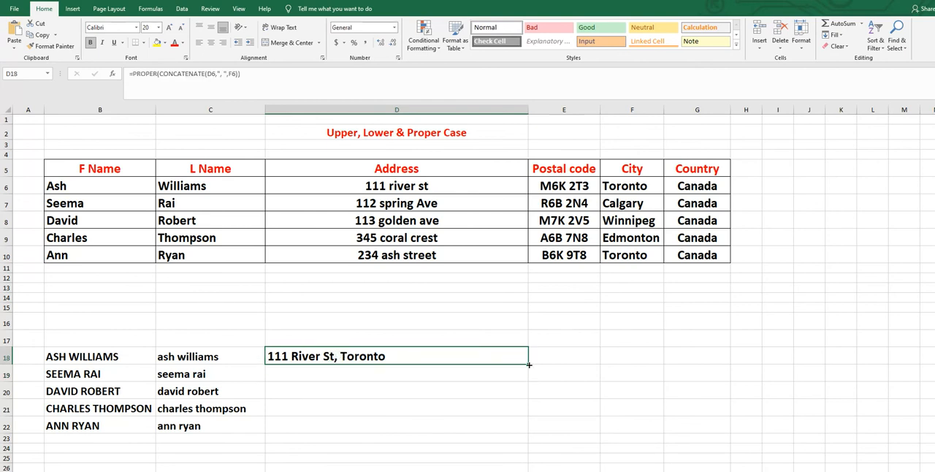
left_click_drag(529, 364, 526, 430)
key("ctrl+d")
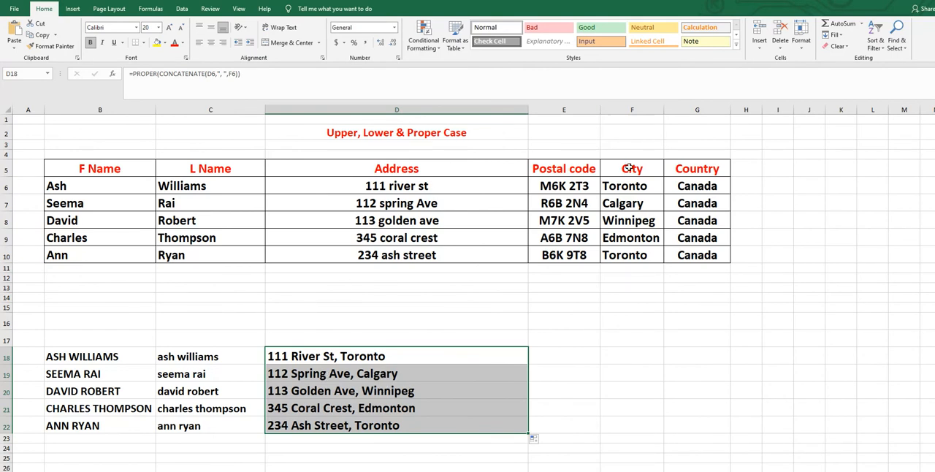
left_click(343, 358)
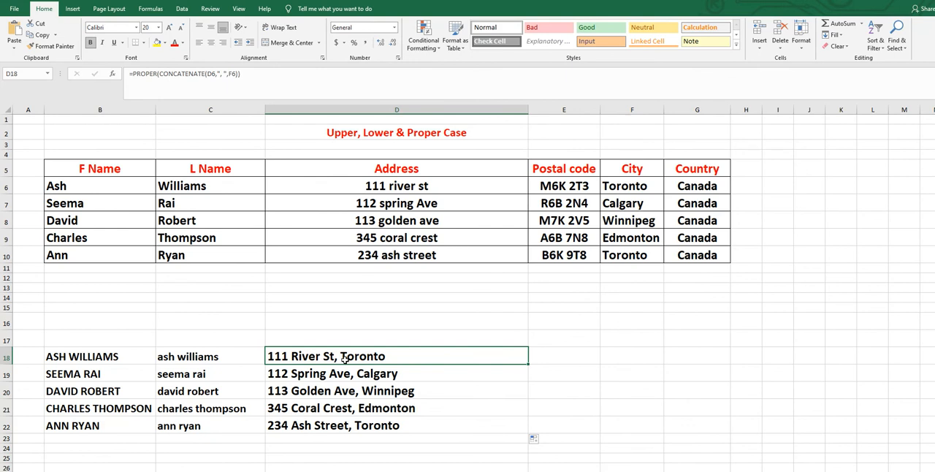